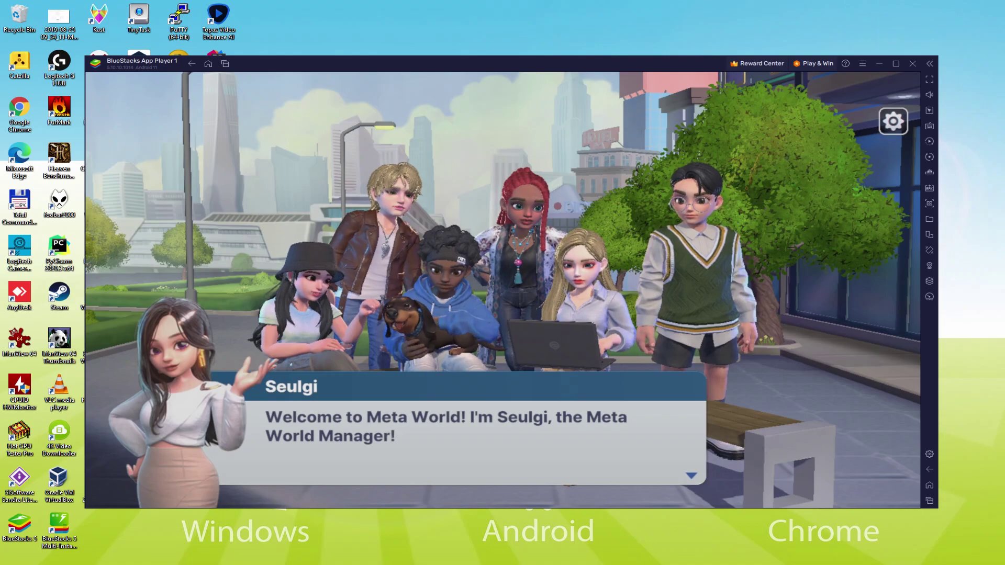
click(417, 474)
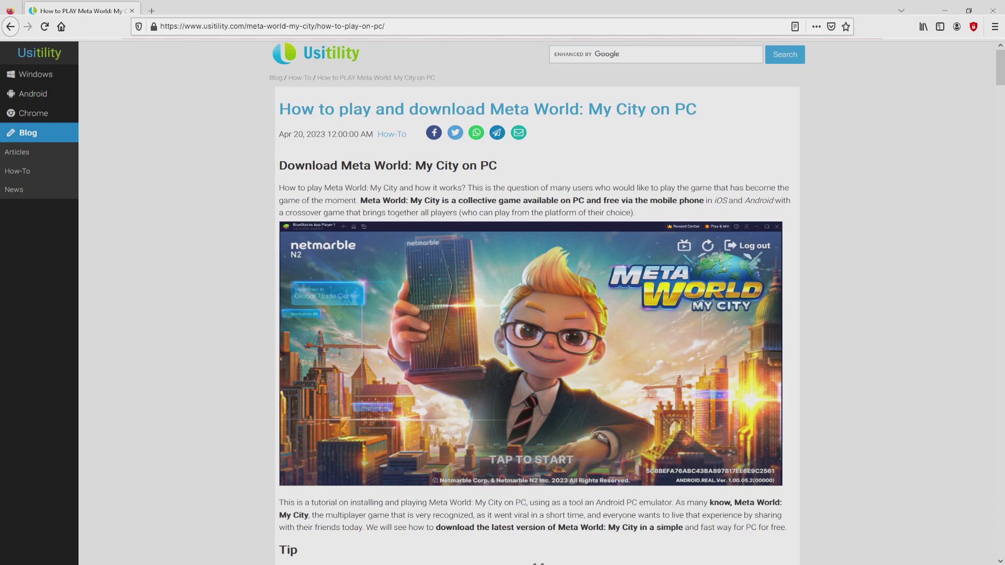
Follow the PC game download link in the Usitility article about Meta World: My City
scroll(533, 304, down, 5)
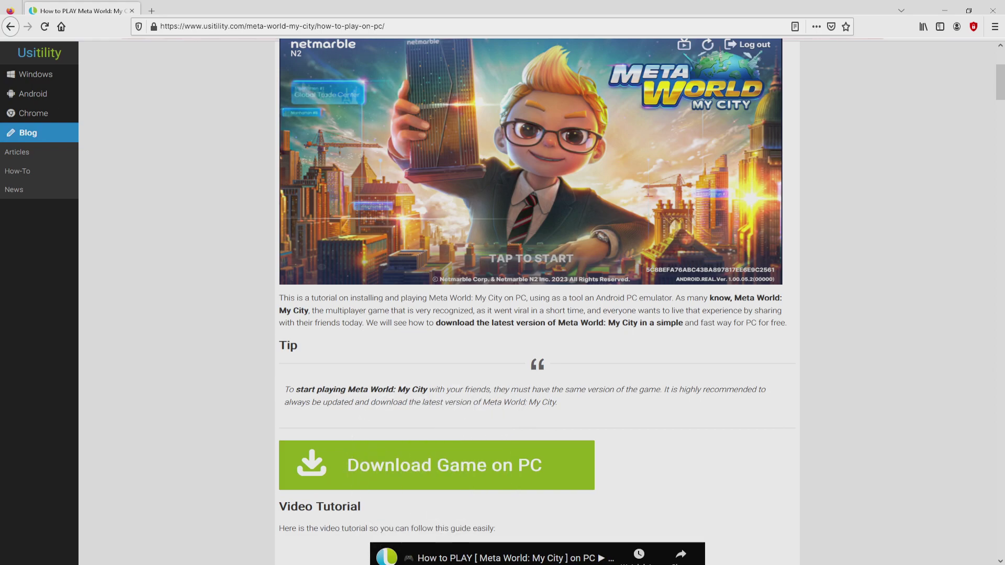
click(437, 465)
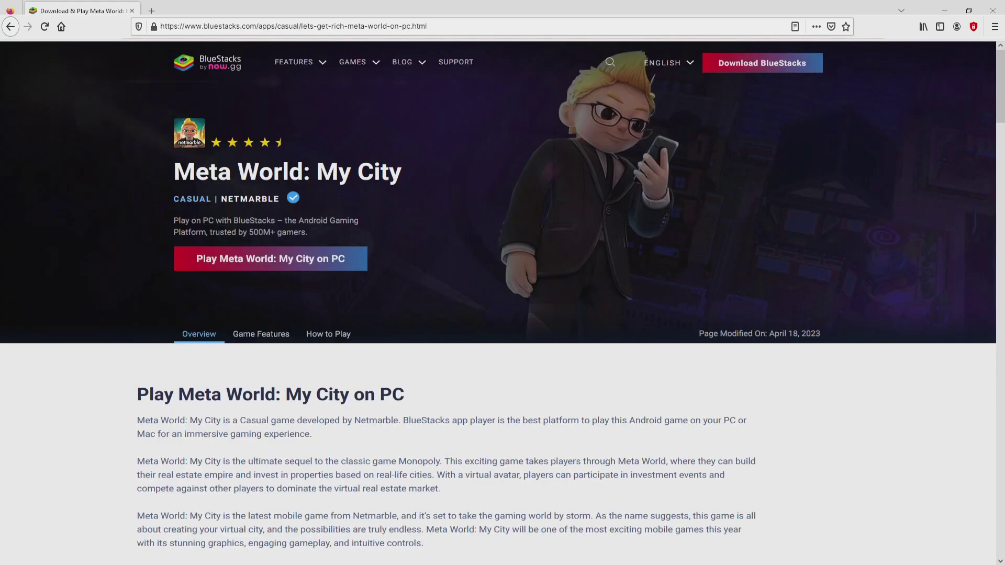
Look through the BlueStacks page for Meta World: My City and start the game's PC download
scroll(437, 134, down, 15)
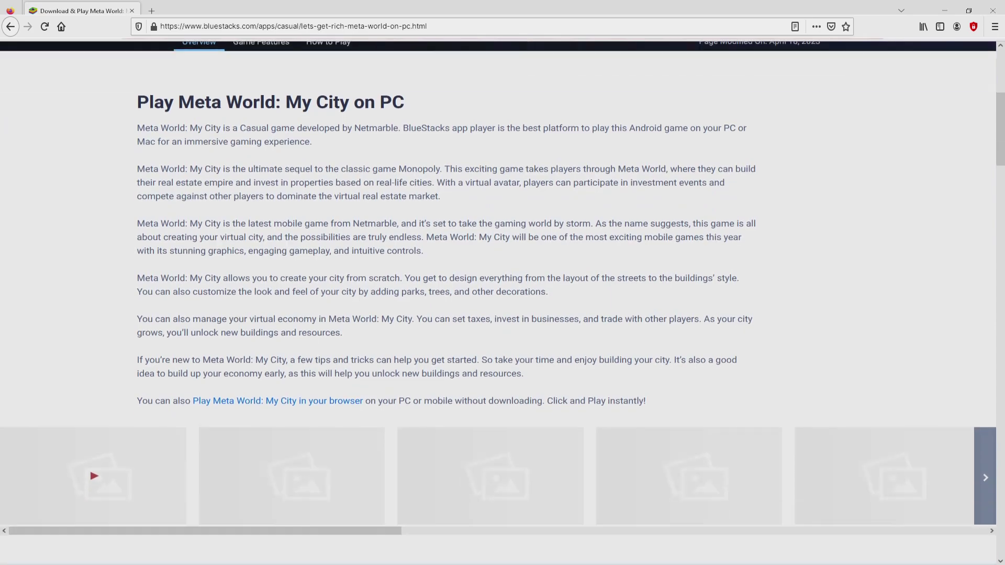
scroll(502, 314, down, 5)
scroll(502, 314, up, 6)
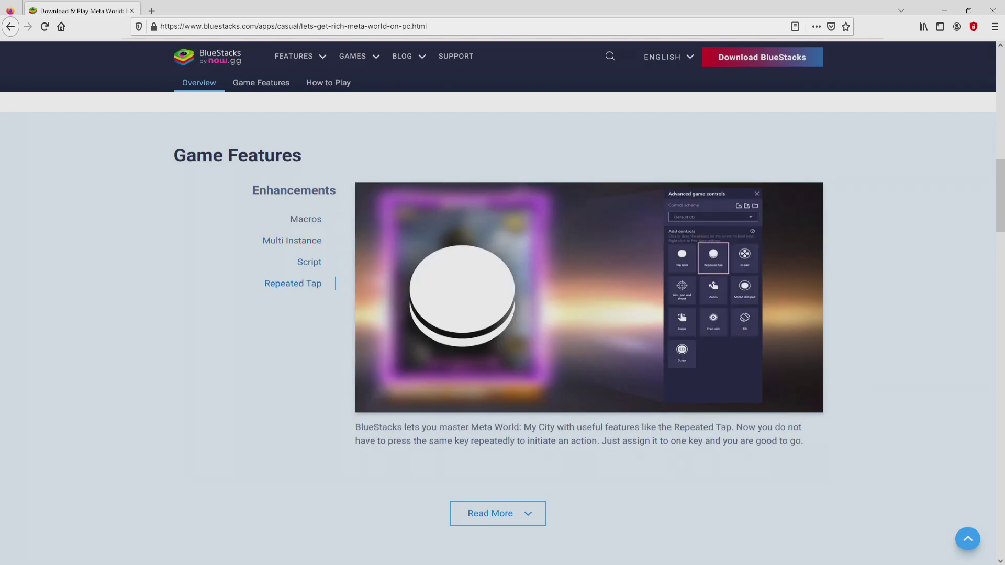
scroll(503, 314, up, 15)
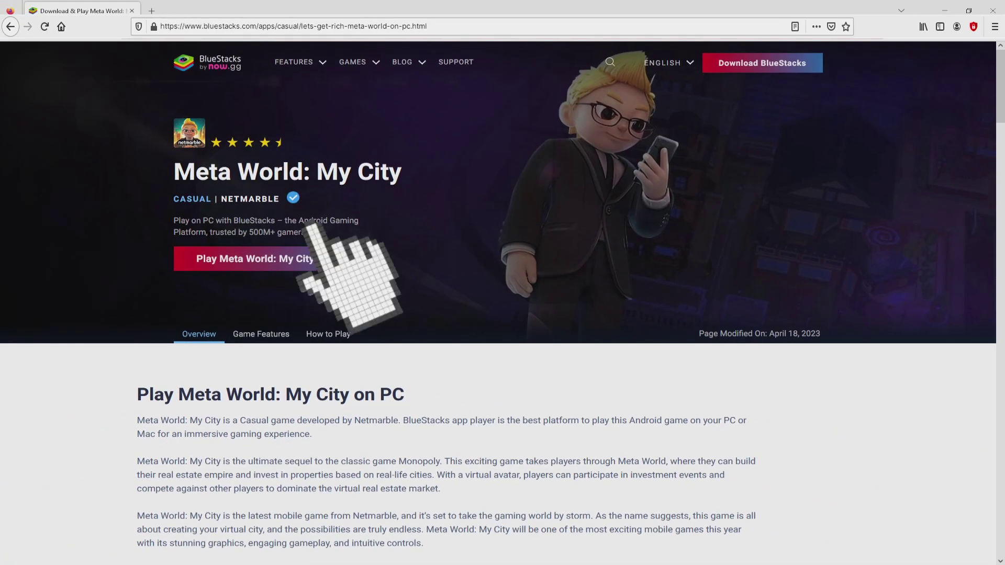
click(314, 259)
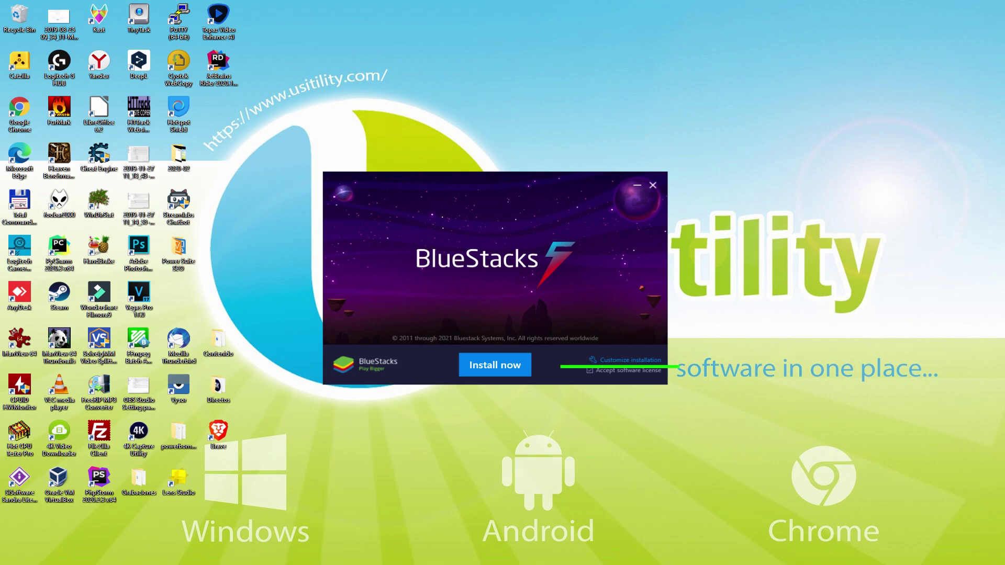
Check the custom data path in the BlueStacks installer, return to the main installer view and start the installation
click(615, 359)
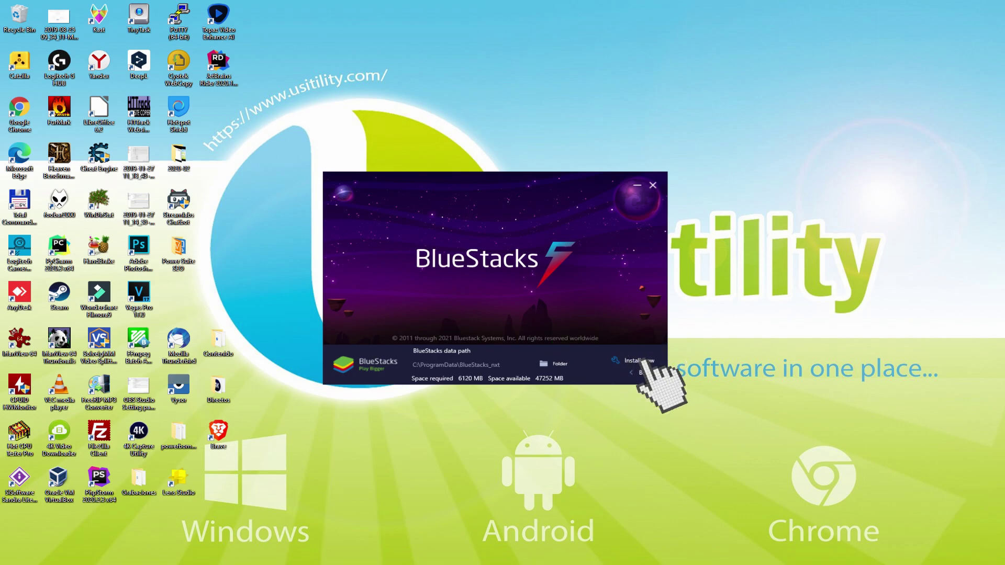
click(635, 372)
click(496, 353)
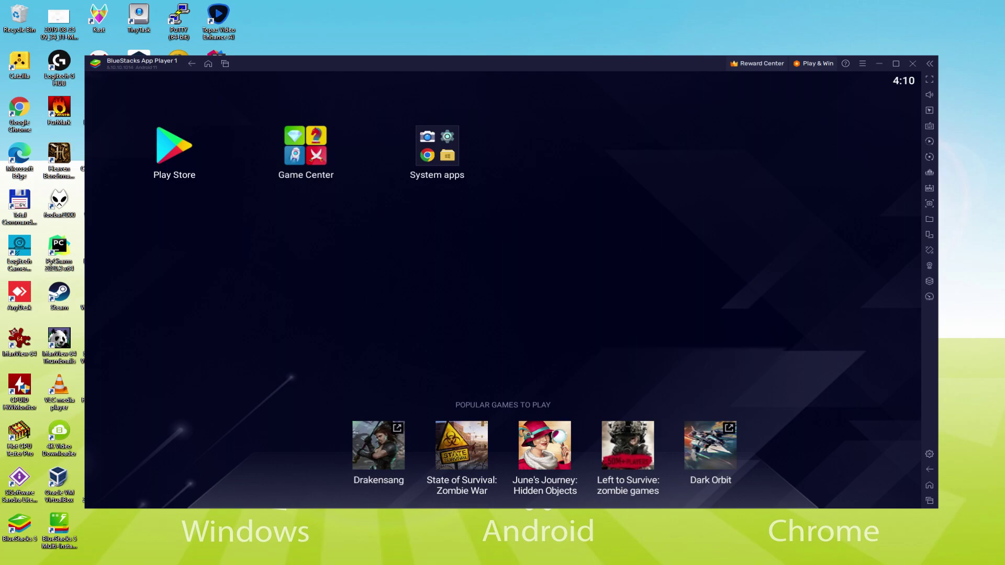
Set up the Google account for the Play Store, agreeing to the terms and turning off backup to Google Drive
click(181, 149)
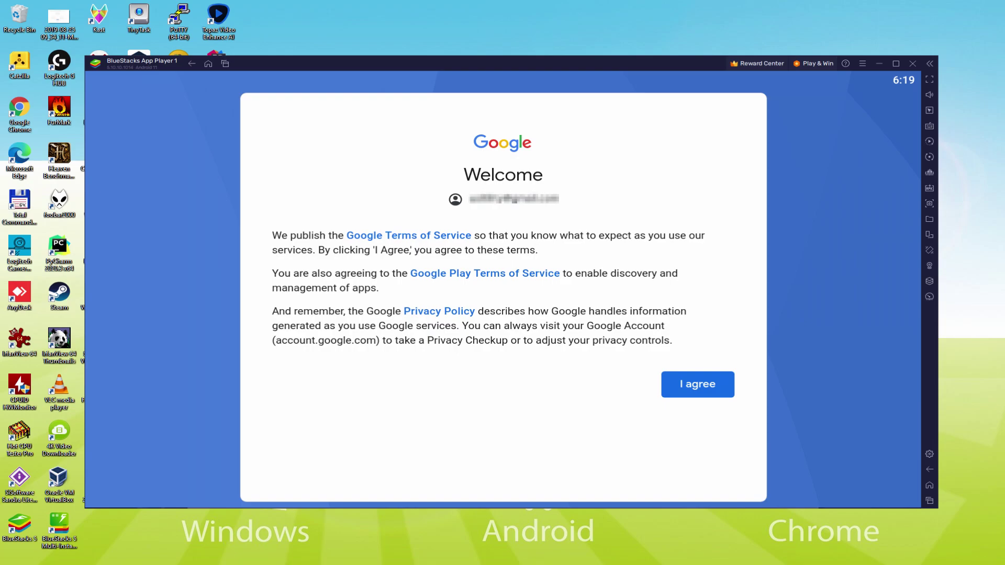
click(697, 387)
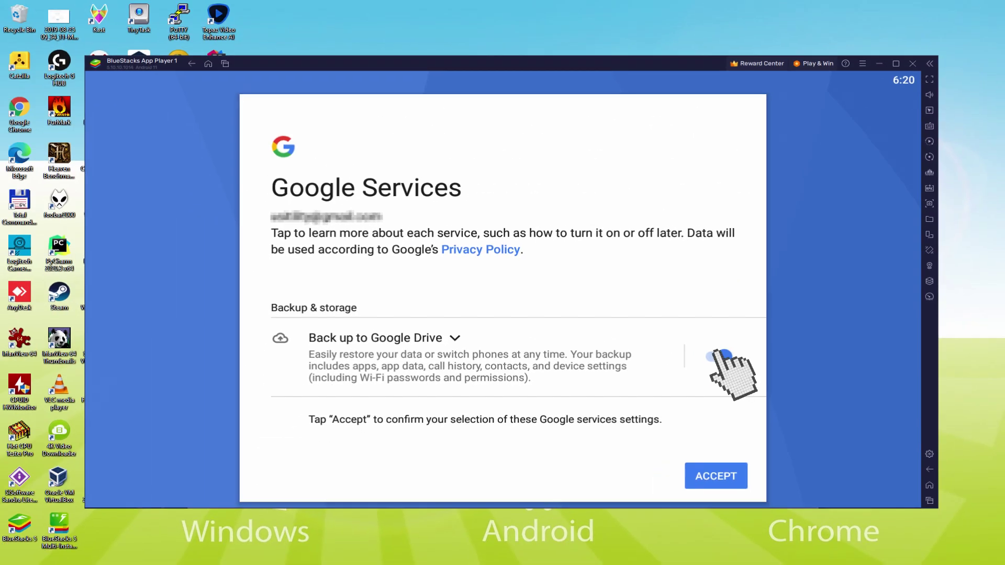
click(720, 355)
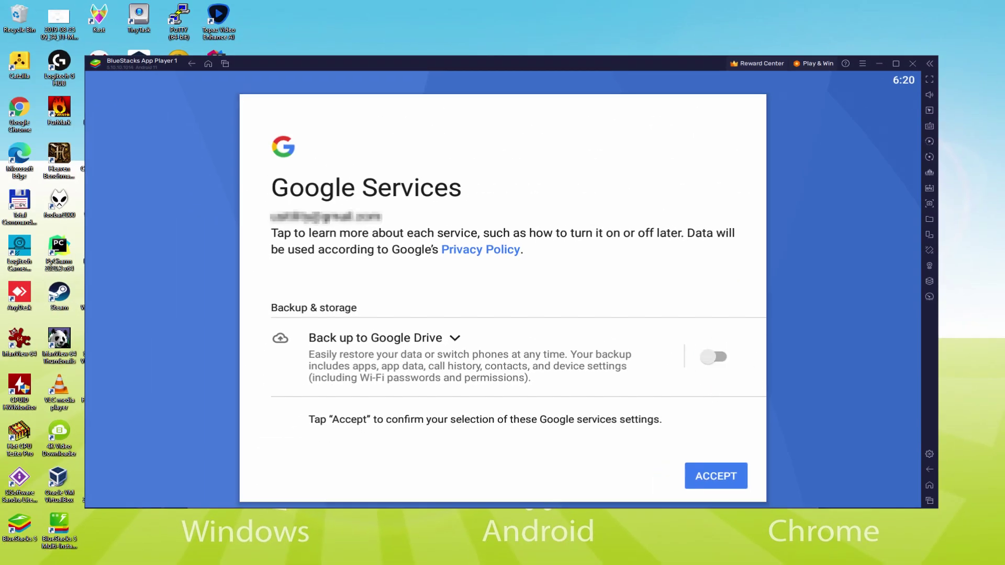
click(715, 475)
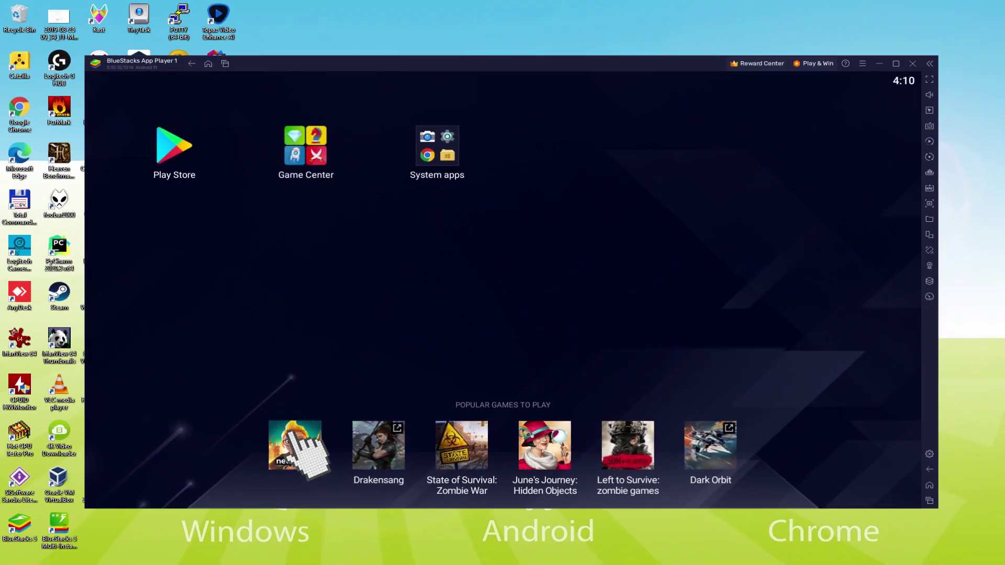
Install Meta World: My City from its store page and launch it from the emulator's home screen
click(291, 439)
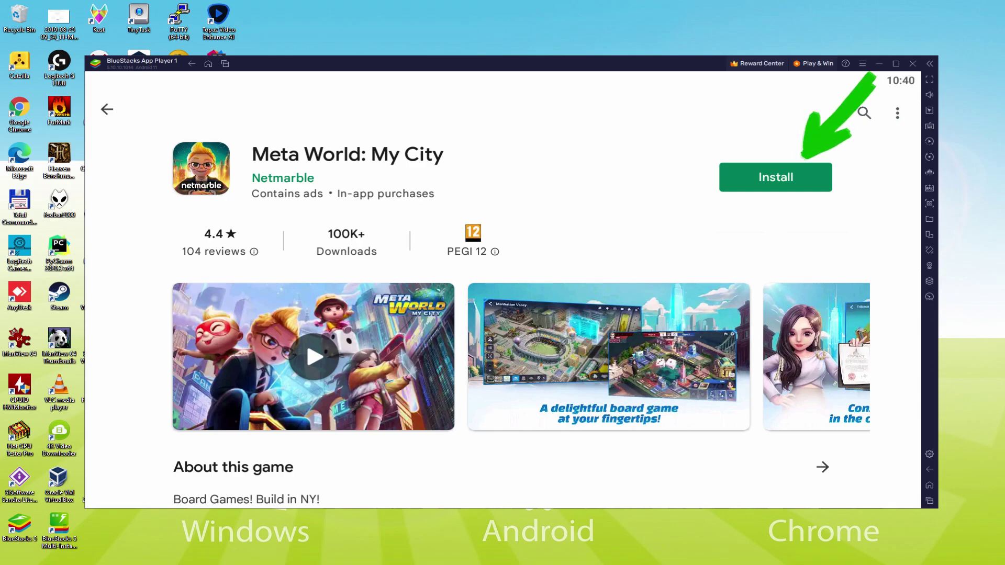
click(801, 173)
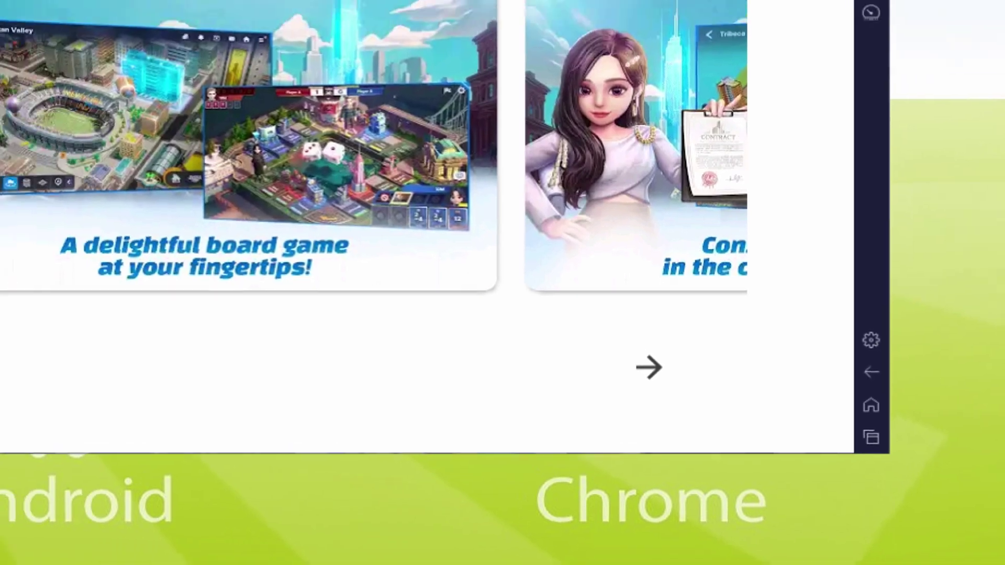
click(873, 408)
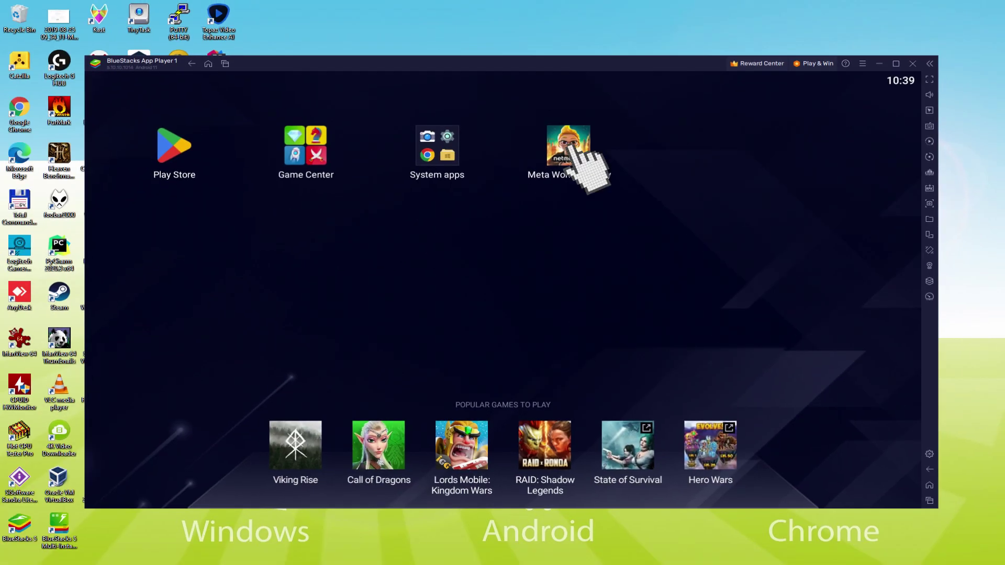
click(570, 146)
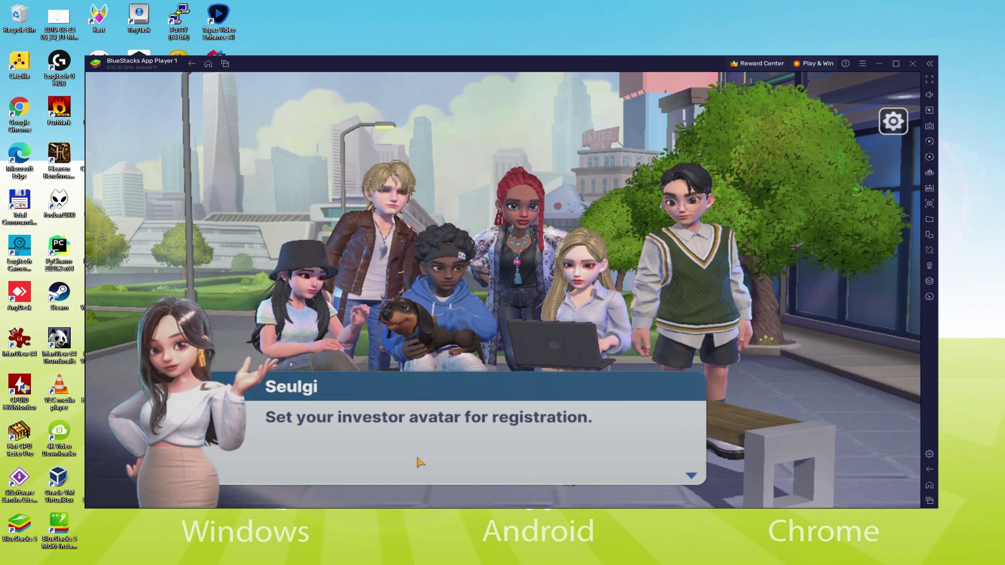
Advance Seulgi's dialogue and select the dark-haired avatar in the green sweater vest as the starting avatar
click(417, 457)
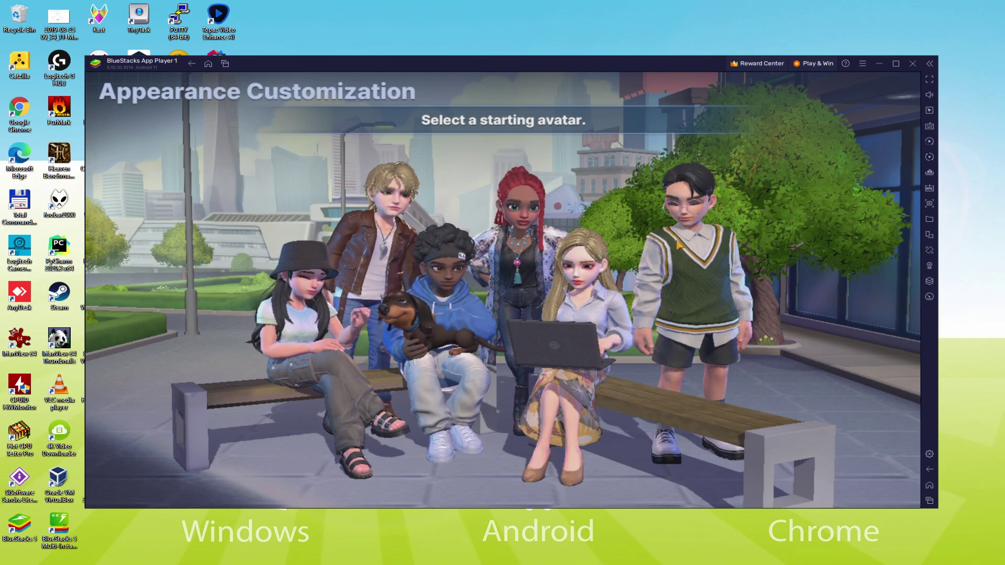
click(672, 270)
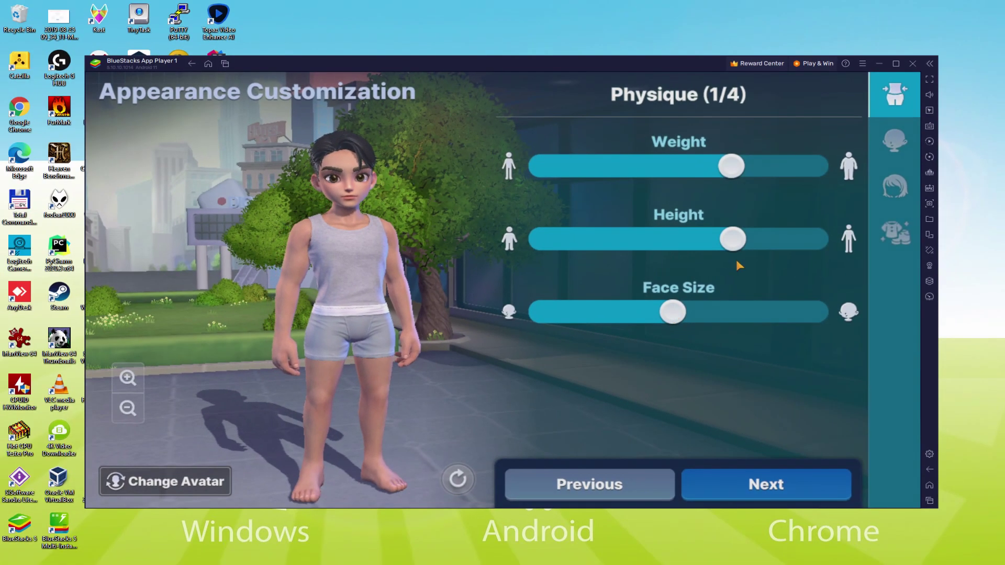
Raise the avatar's weight and height to near their maximum and continue to the face options
drag(343, 486, 387, 497)
drag(752, 242, 766, 243)
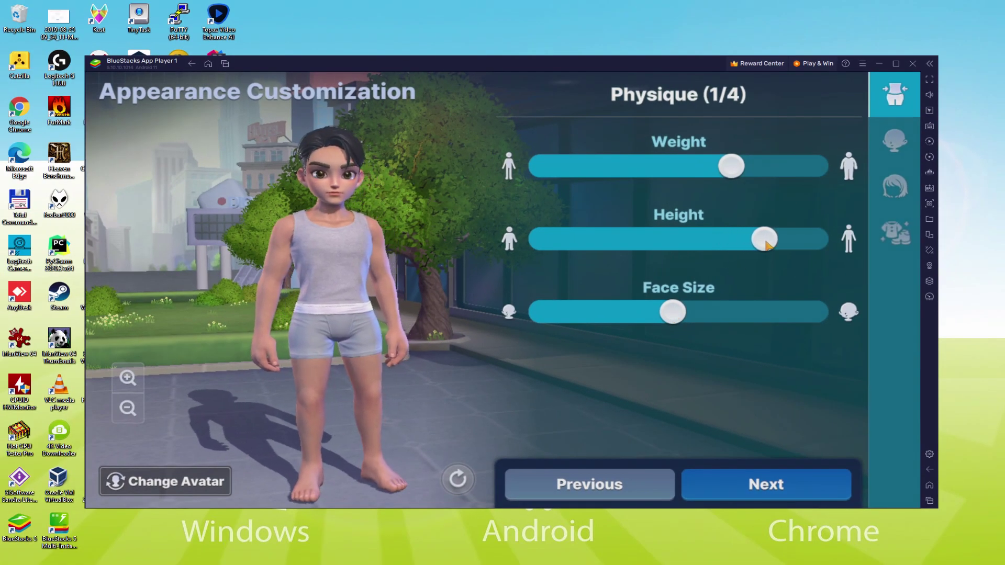
drag(732, 167, 781, 168)
drag(764, 243, 791, 250)
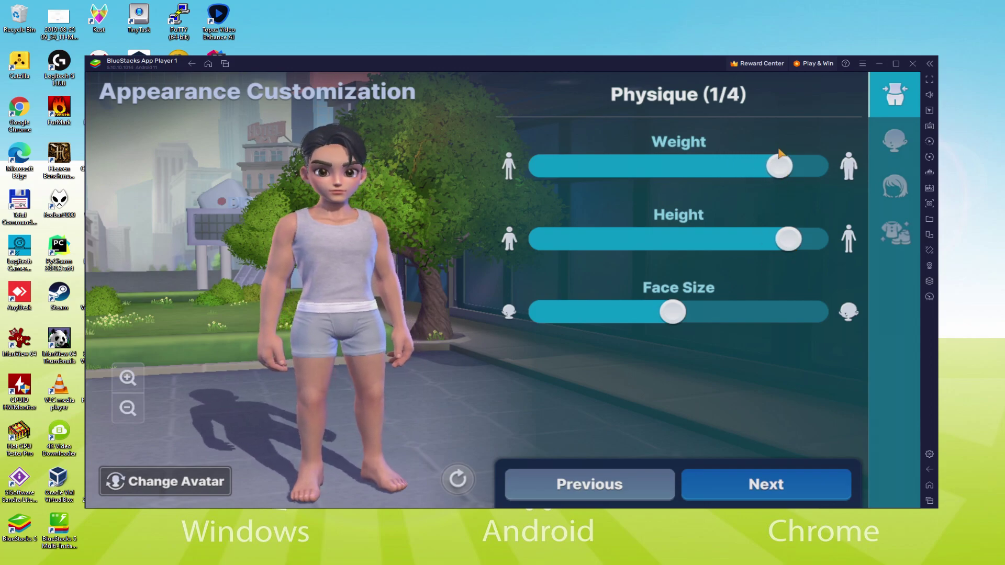
drag(780, 166, 799, 169)
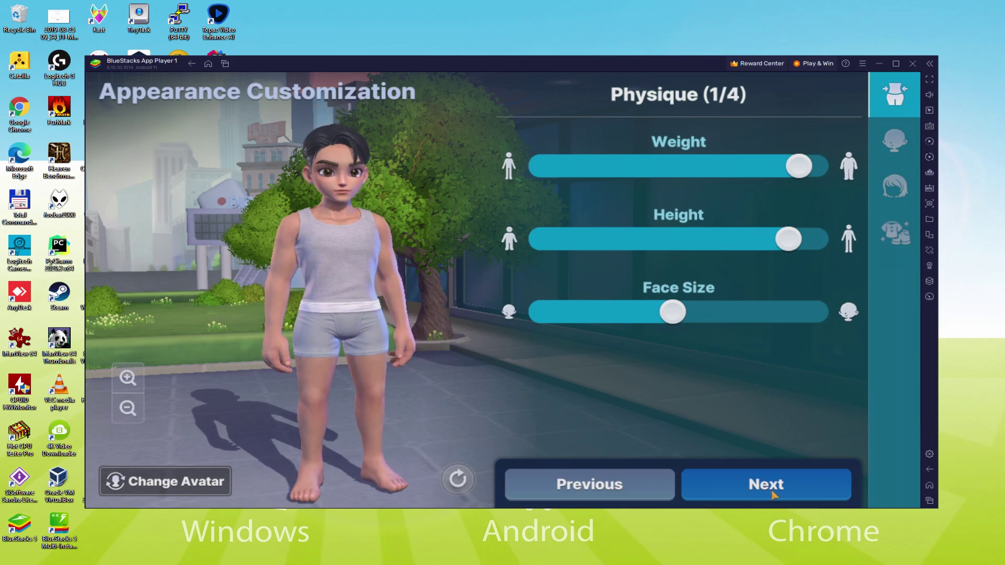
click(771, 494)
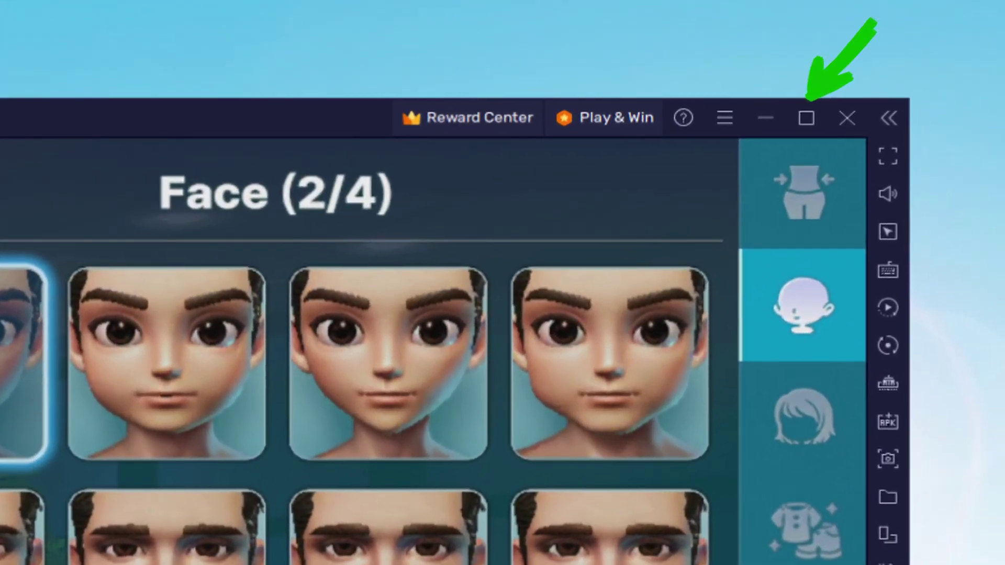
Maximise the emulator window and give the avatar the third skin tone, black eyes and the first face preset
click(238, 366)
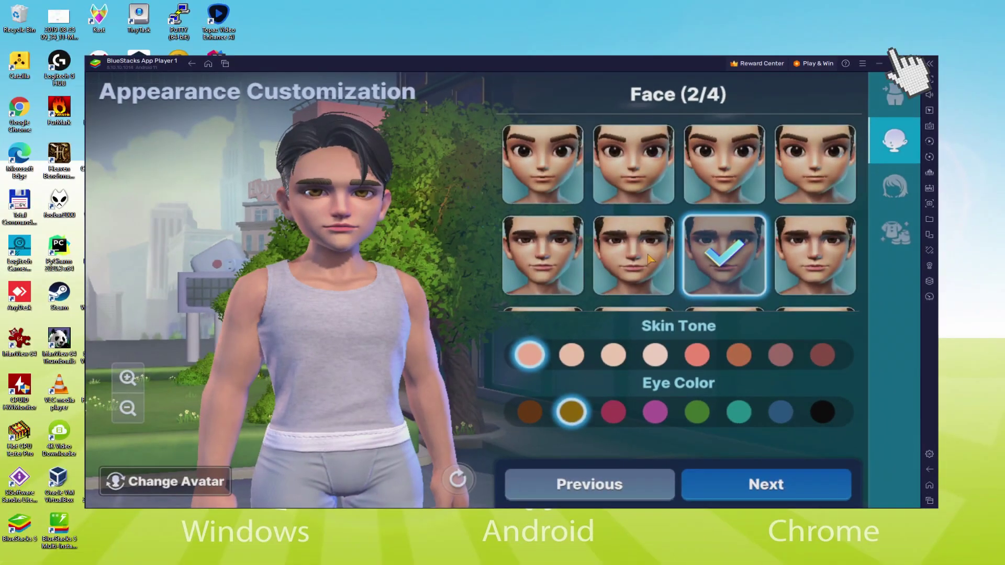
click(806, 118)
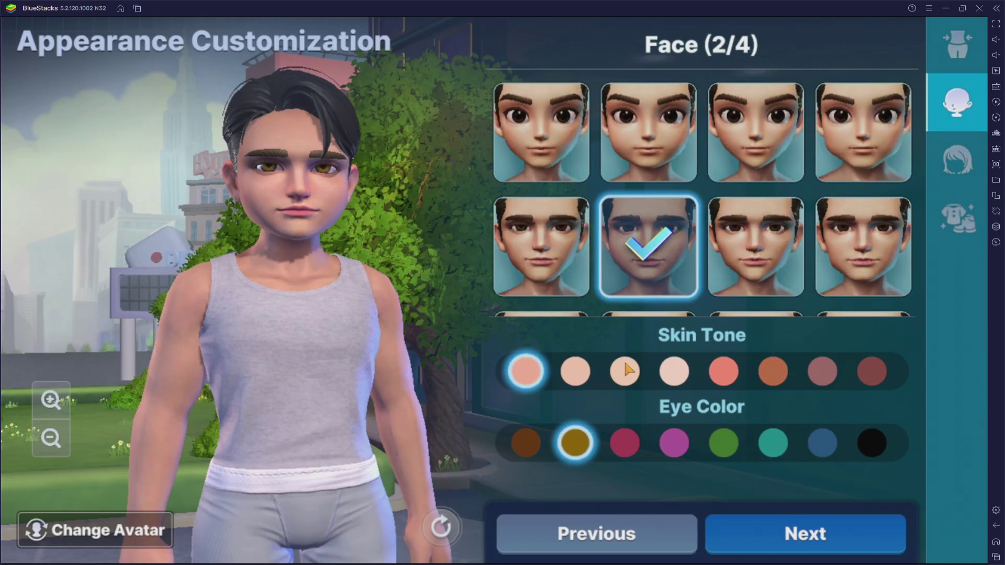
click(626, 366)
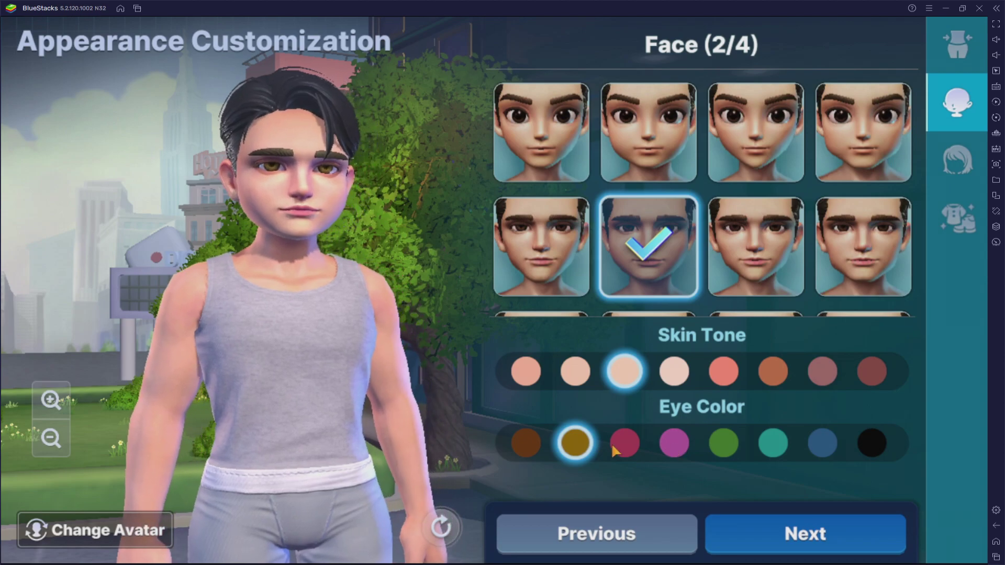
click(867, 442)
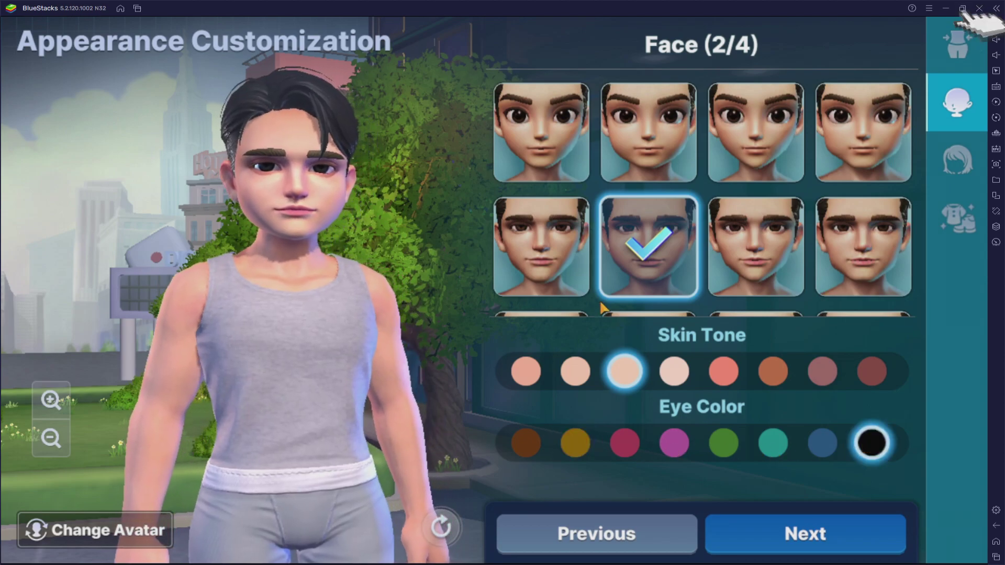
click(546, 236)
click(541, 132)
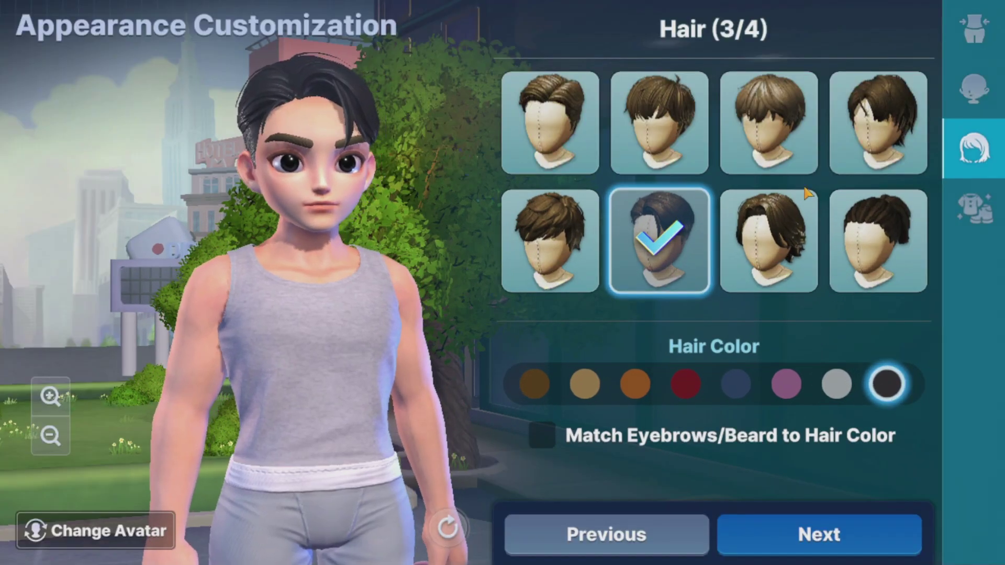
Try several hairstyles, choose the tied-back style at the end of the second row and continue to the outfit options
click(717, 162)
click(651, 144)
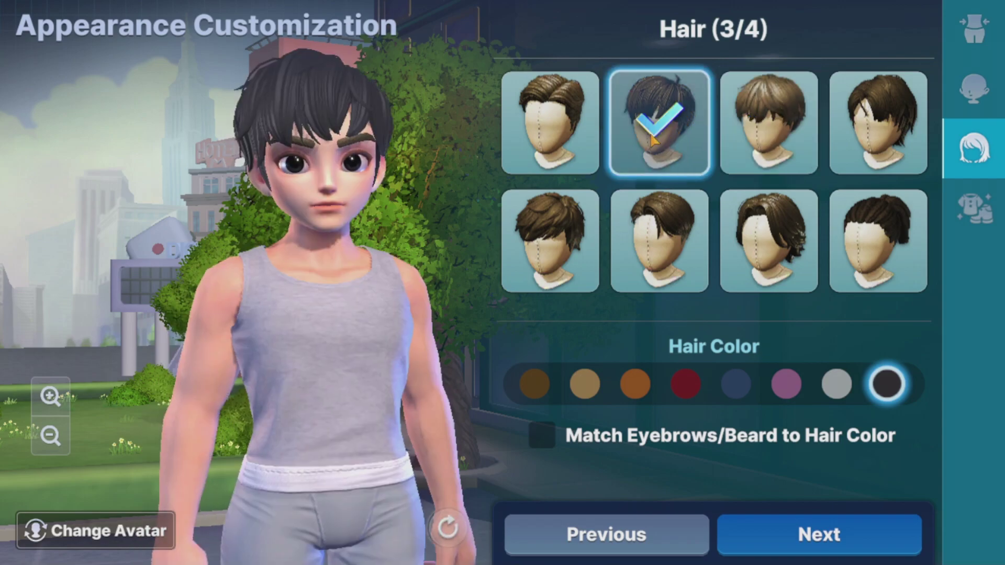
click(547, 225)
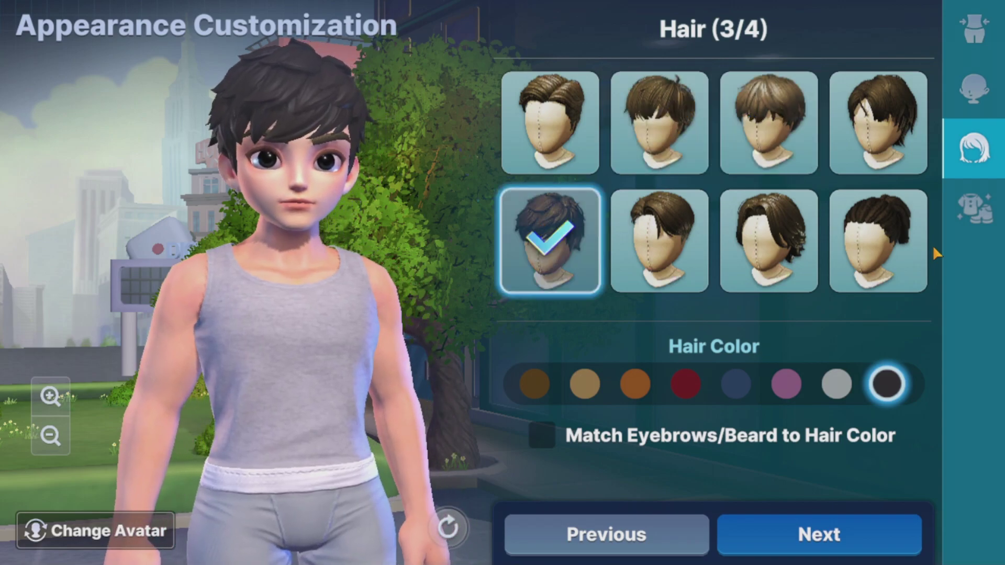
click(866, 283)
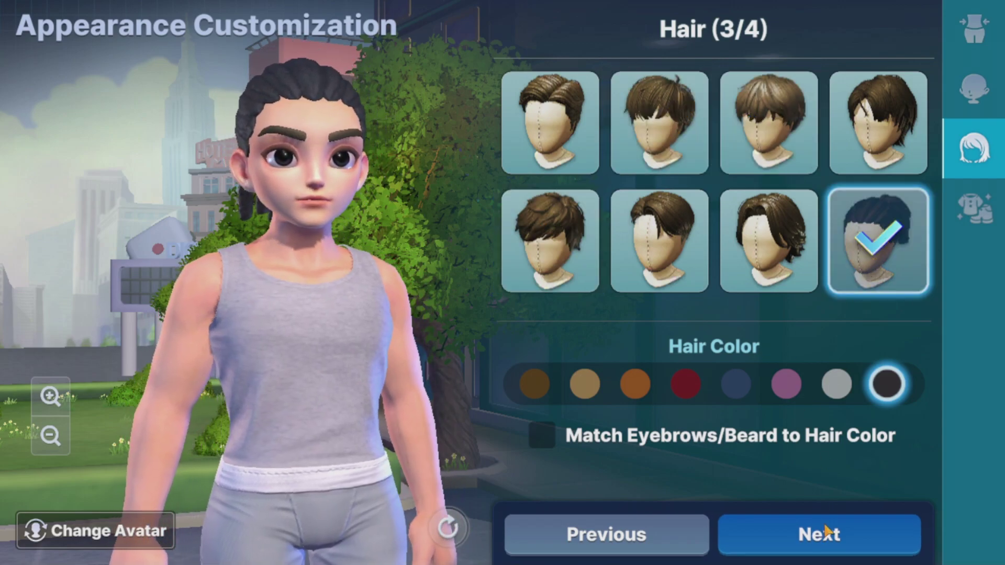
click(825, 534)
Dress the avatar in the grey sweatshirt, ripped blue jeans and dark lace-up boots
click(767, 148)
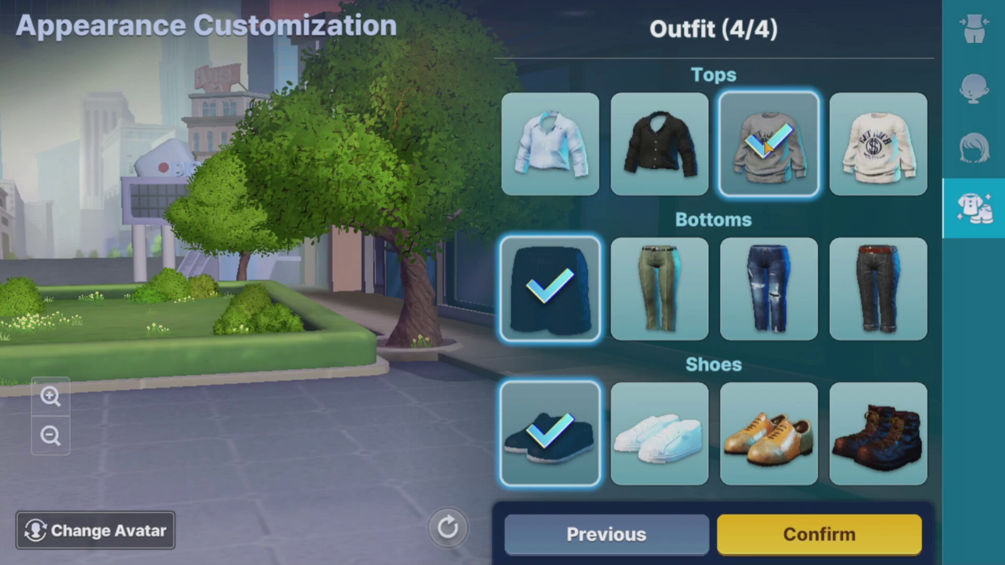
click(770, 268)
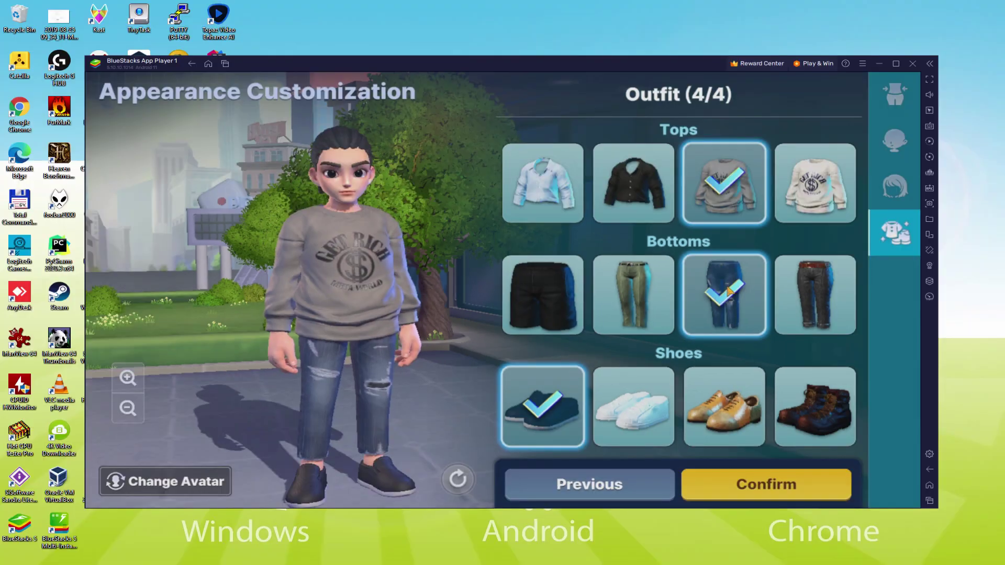
click(659, 433)
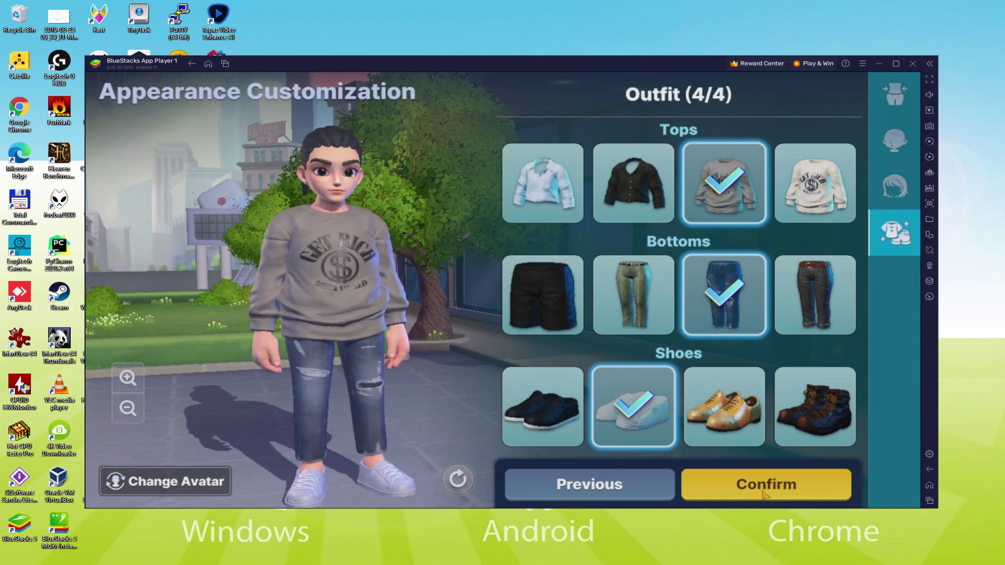
click(808, 425)
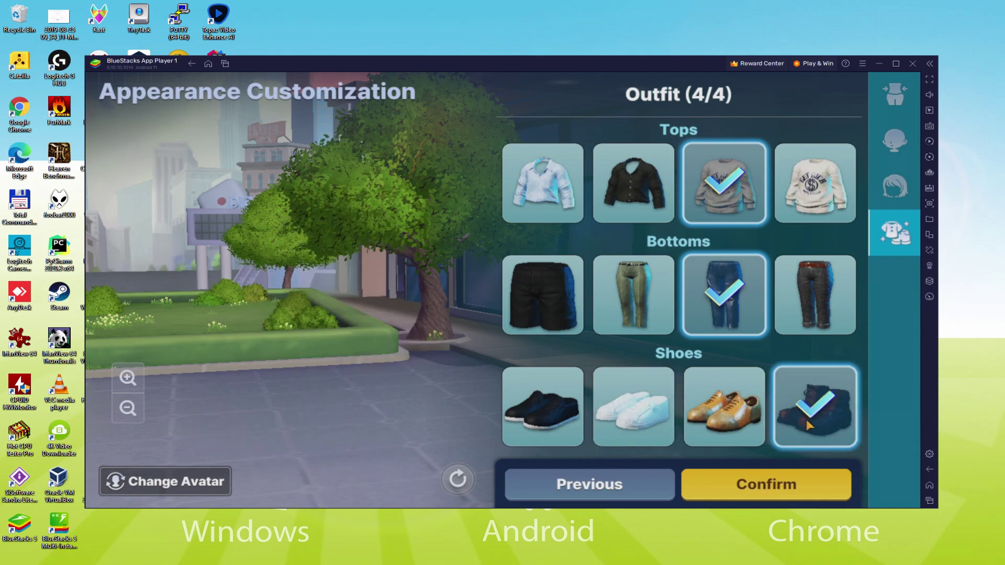
Confirm the avatar's creation with the current look and register a nickname for it
click(740, 492)
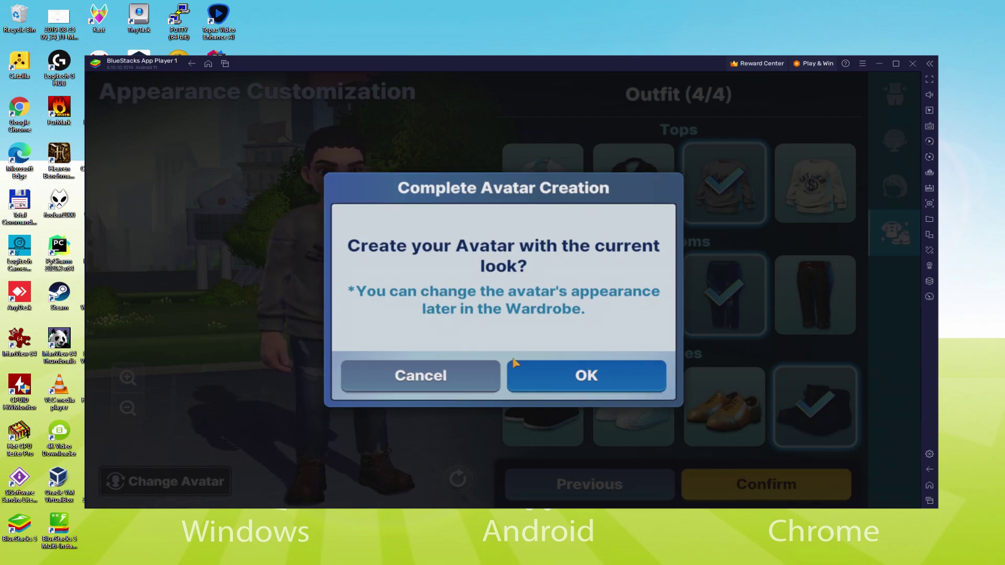
click(616, 375)
click(570, 454)
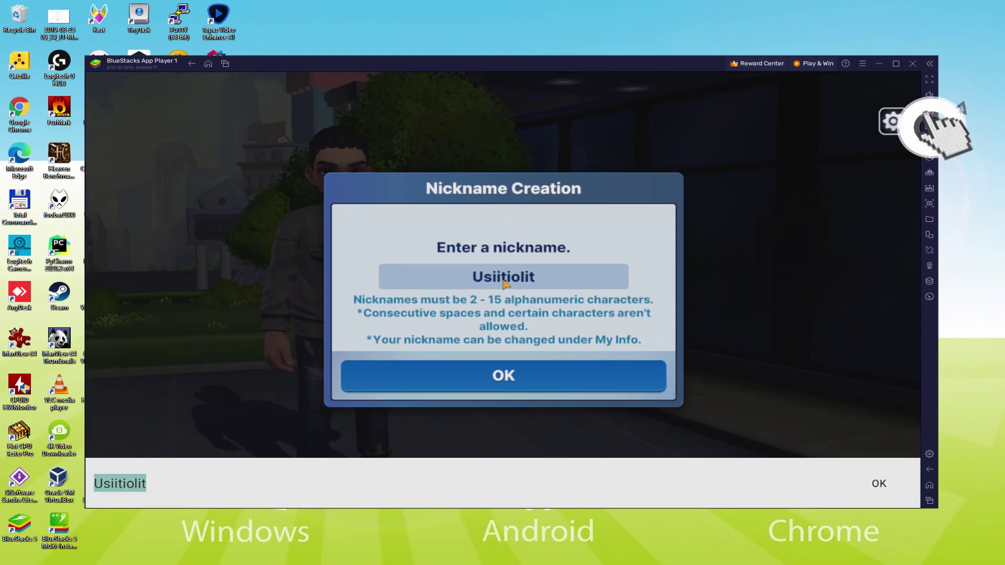
click(823, 215)
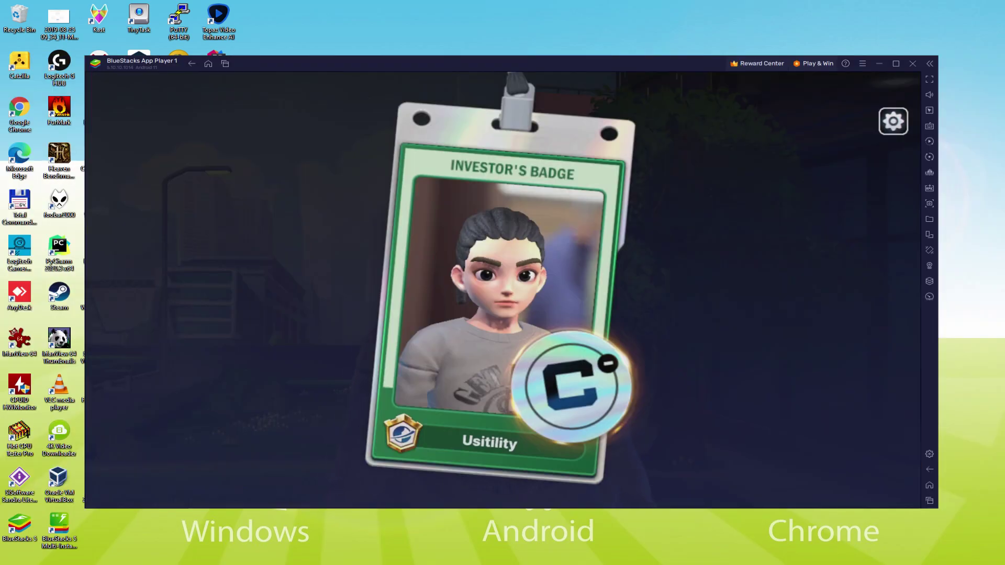
Proceed past the investor's badge, the registration dialogue and the Lv. 1 badge to continue the introduction
click(548, 490)
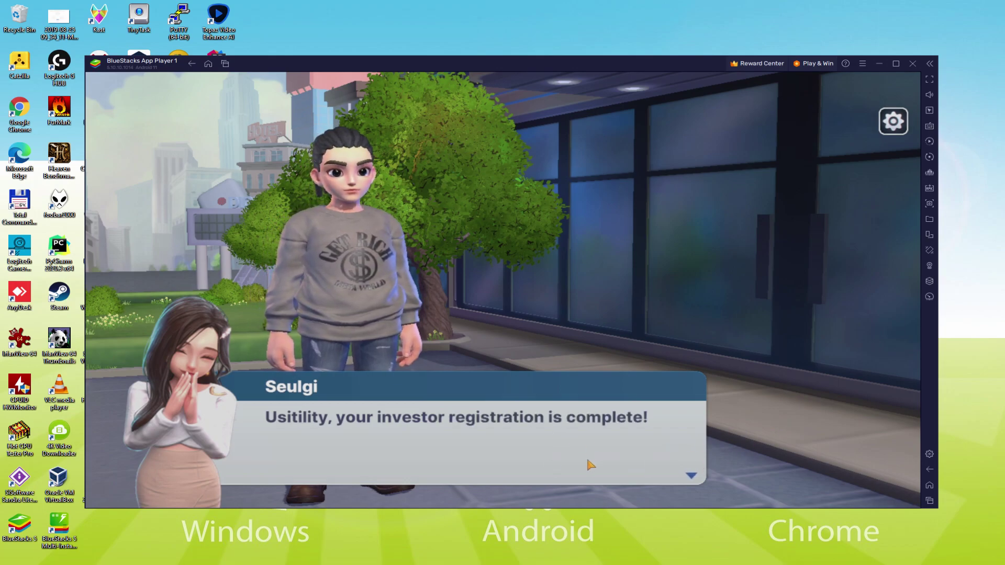
click(585, 478)
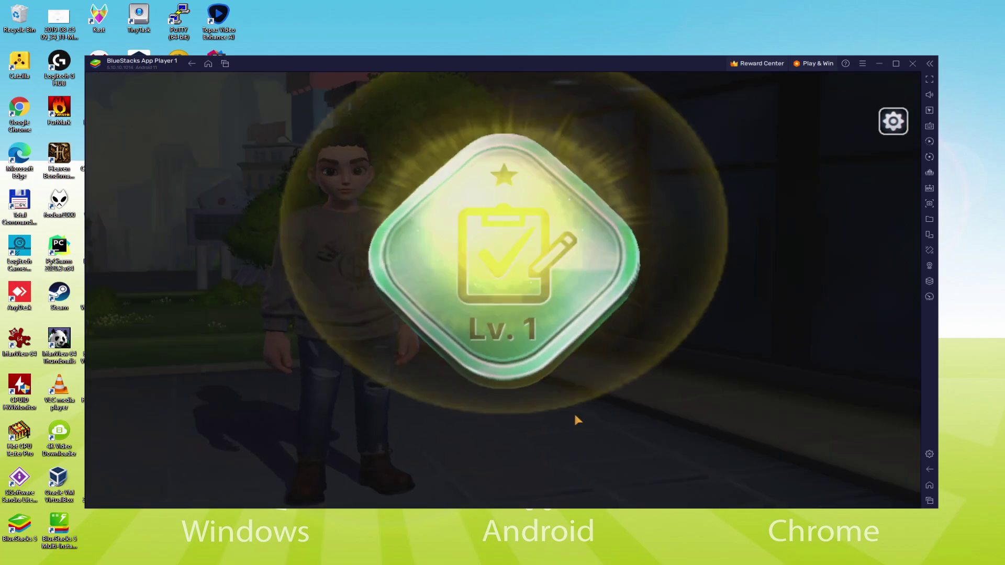
click(577, 435)
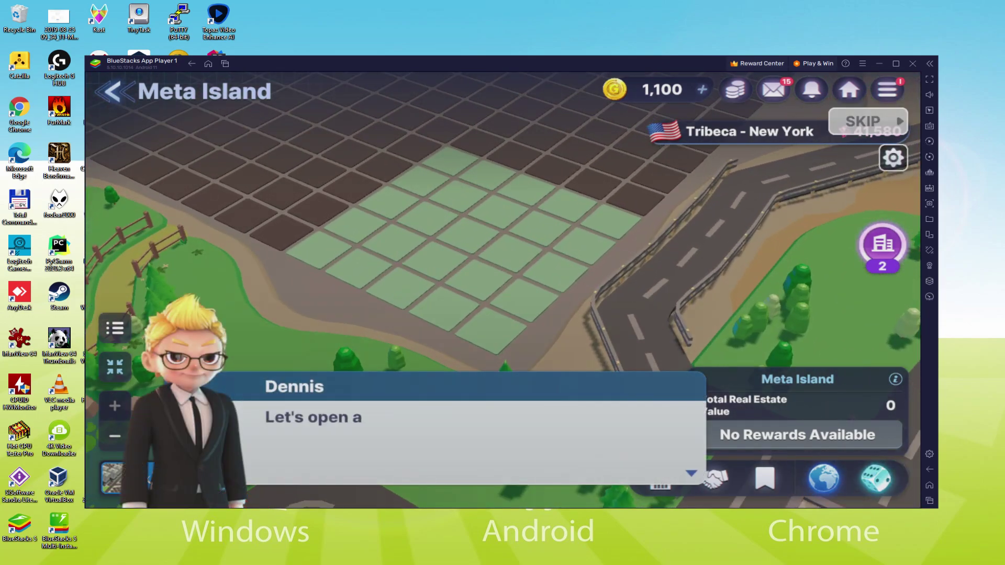
Purchase the Meta Village #1 land plot at the front corner of Meta Island for 1,000 gold
click(539, 453)
click(512, 332)
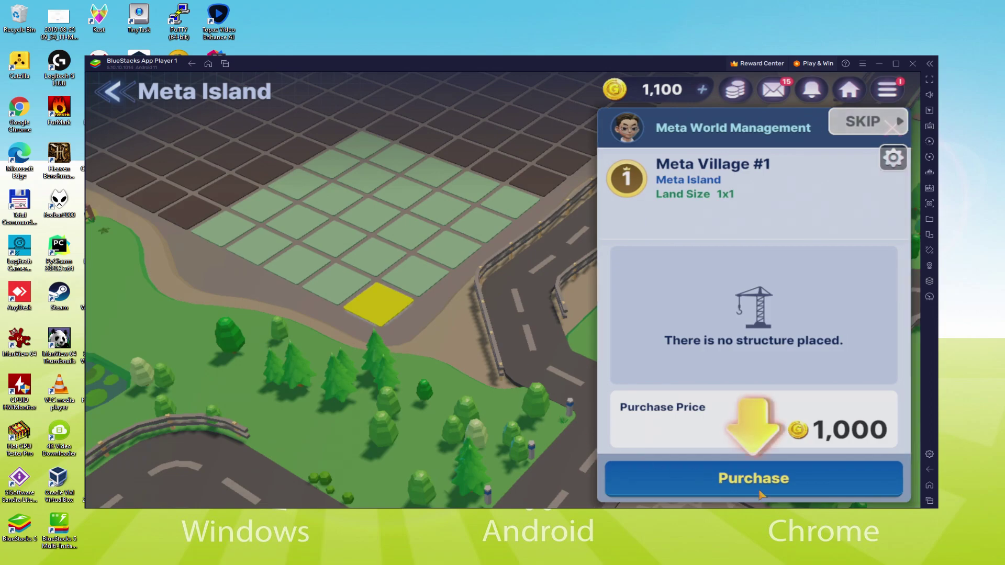
click(826, 487)
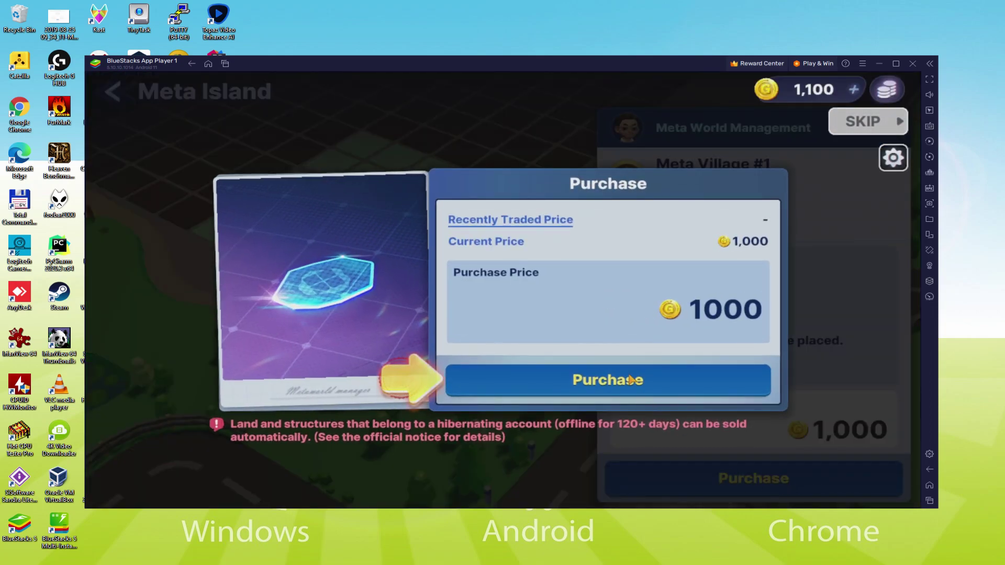
click(632, 381)
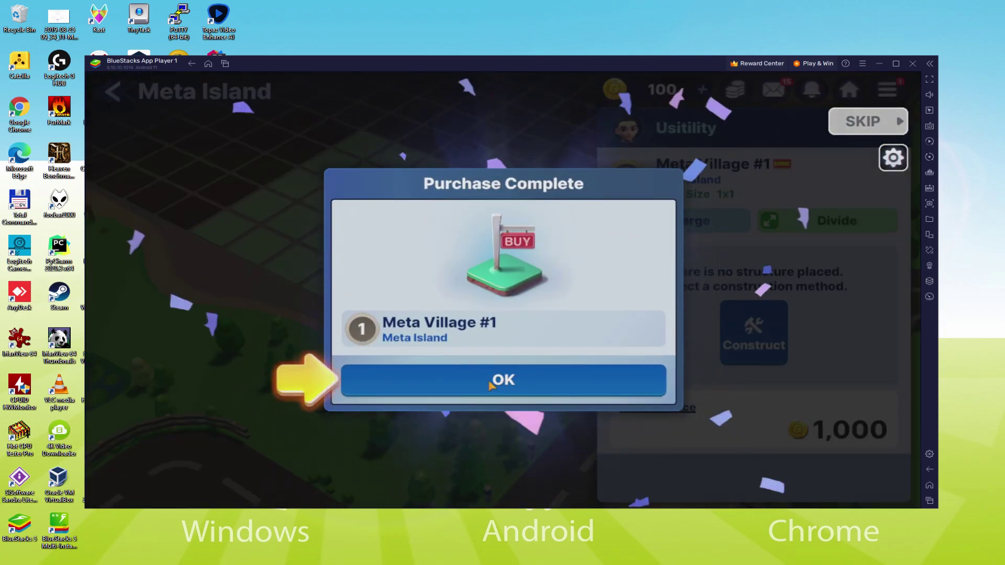
click(488, 380)
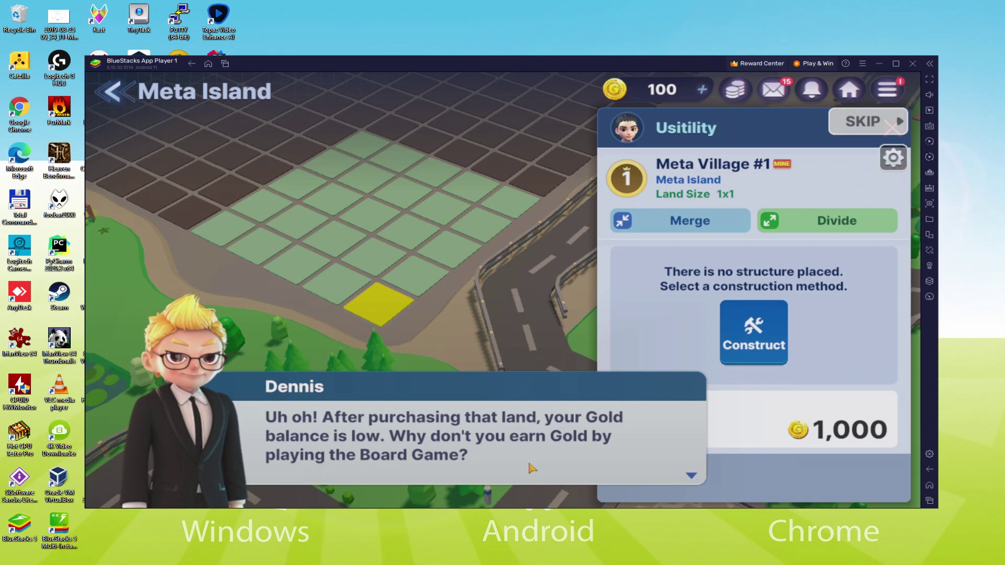
Advance through Dennis's dialogue about earning gold and open the board game
click(529, 465)
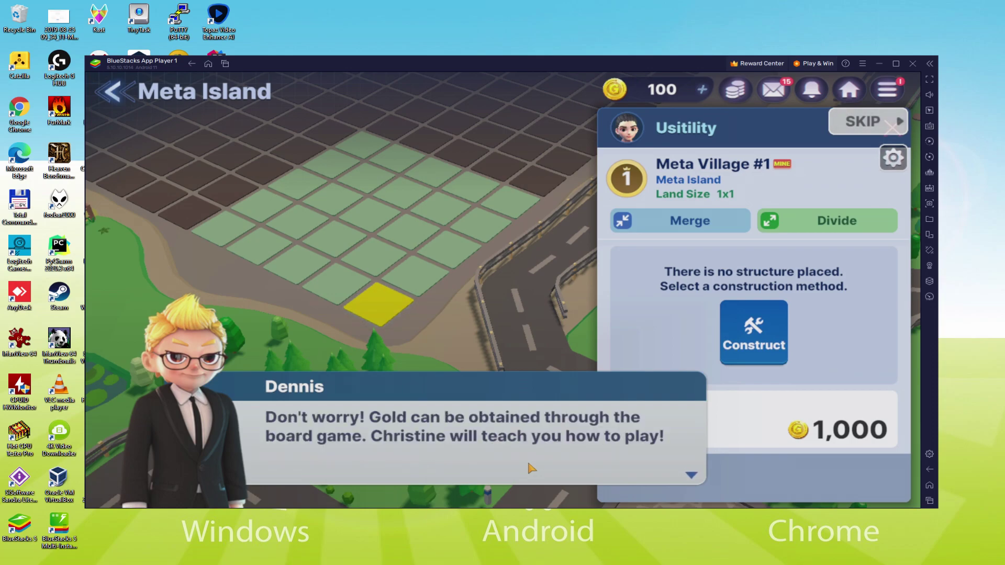
click(526, 459)
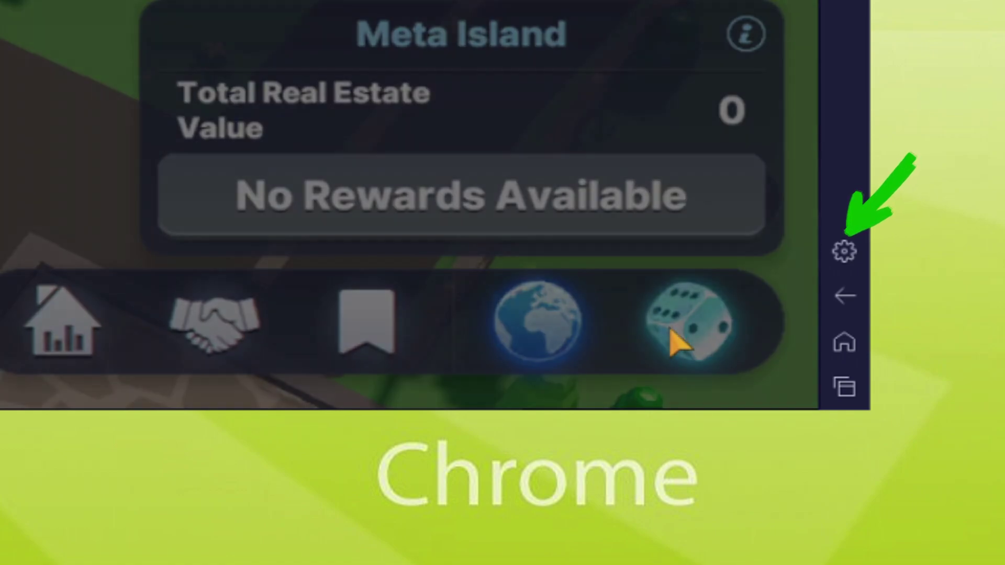
click(678, 342)
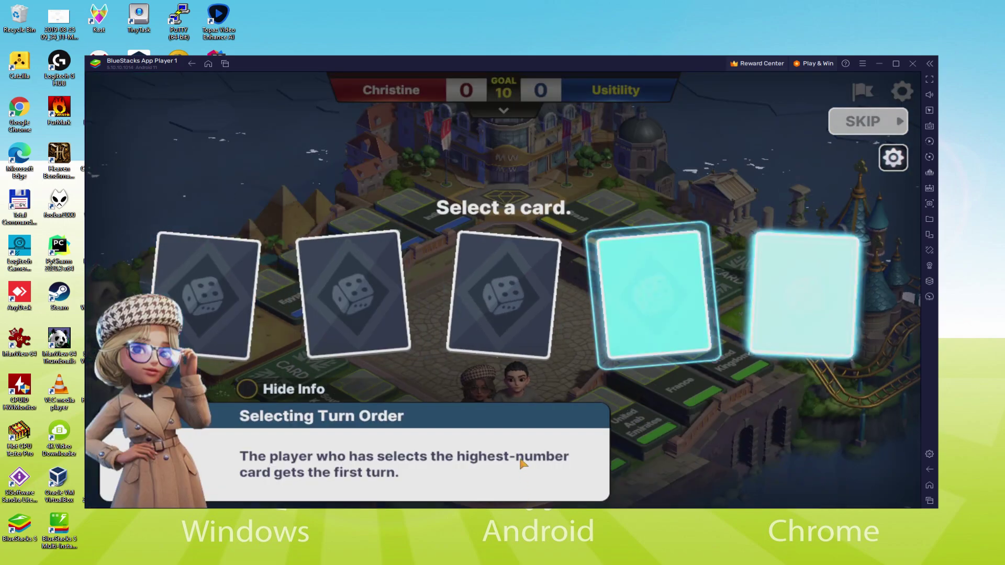
Choose the middle card to decide the turn order and move the avatar with the double 2 dice card
click(511, 321)
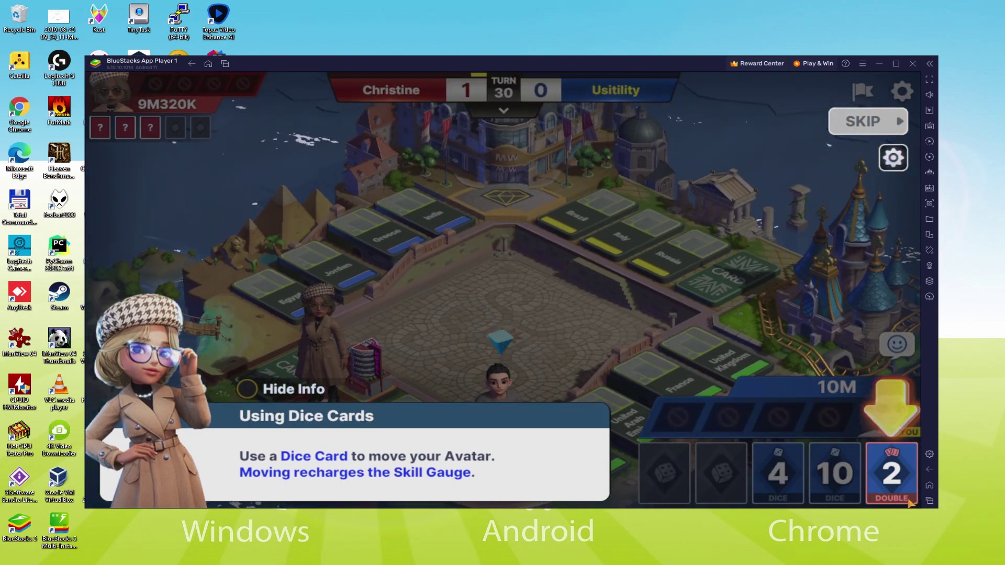
click(908, 484)
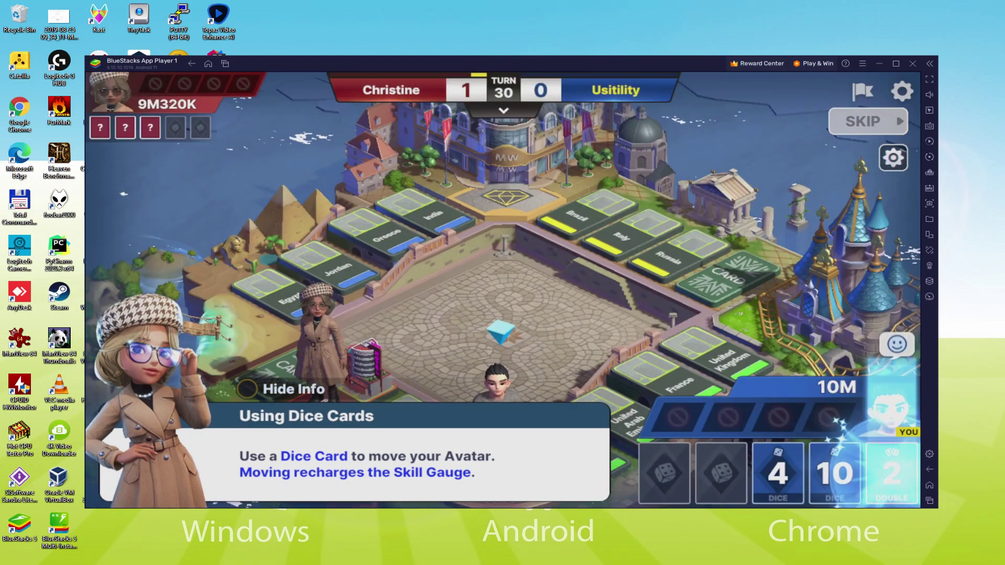